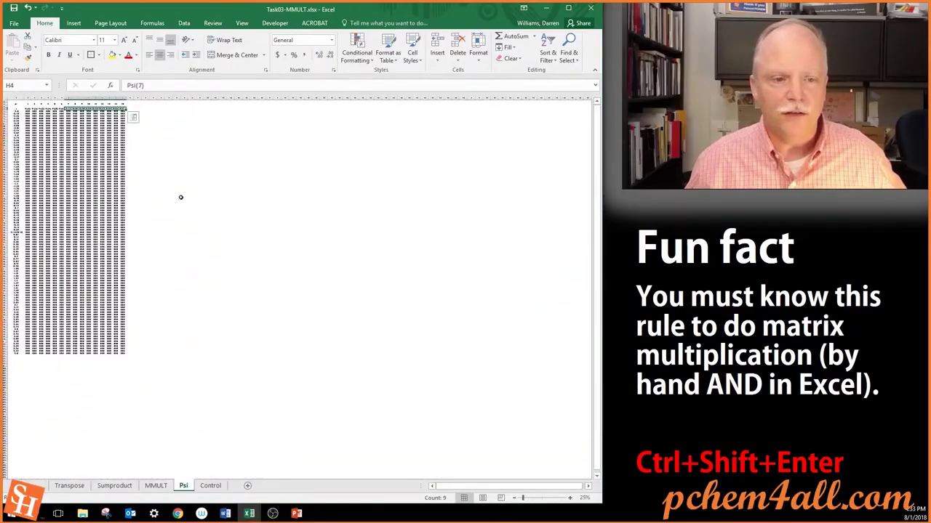
# - Examine the start of the Psi(1) to Psi(15) wavefunction table on the Psi sheet at a readable size
pyautogui.scroll(1, 150, 221)
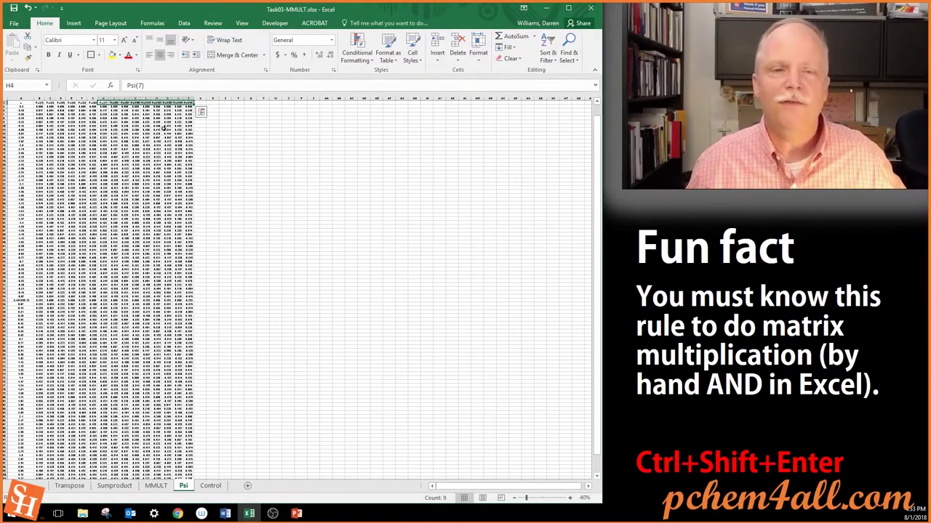
pyautogui.scroll(5, 149, 210)
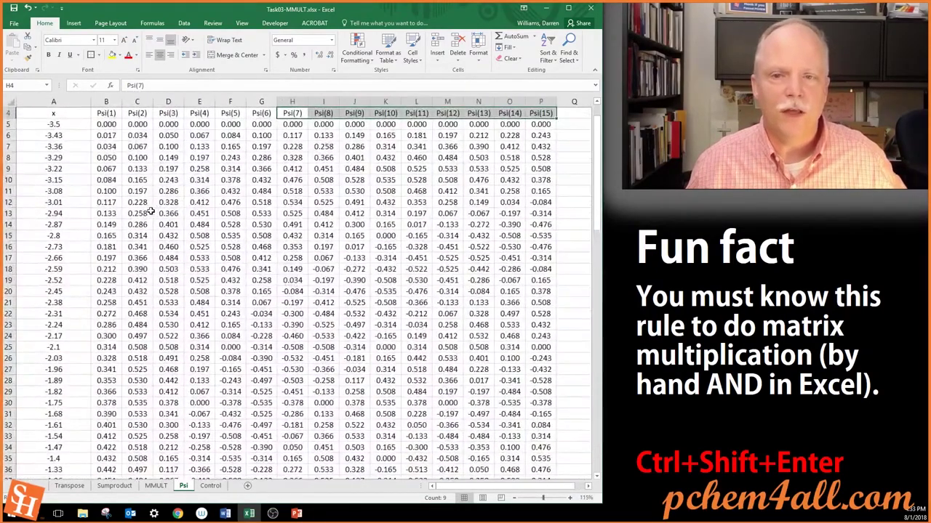
pyautogui.click(171, 192)
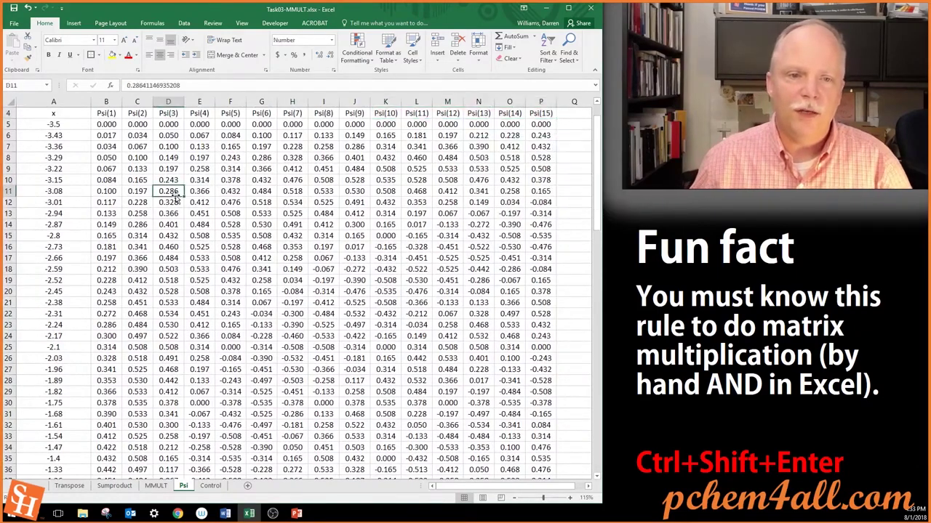
pyautogui.scroll(1, 175, 196)
pyautogui.click(106, 159)
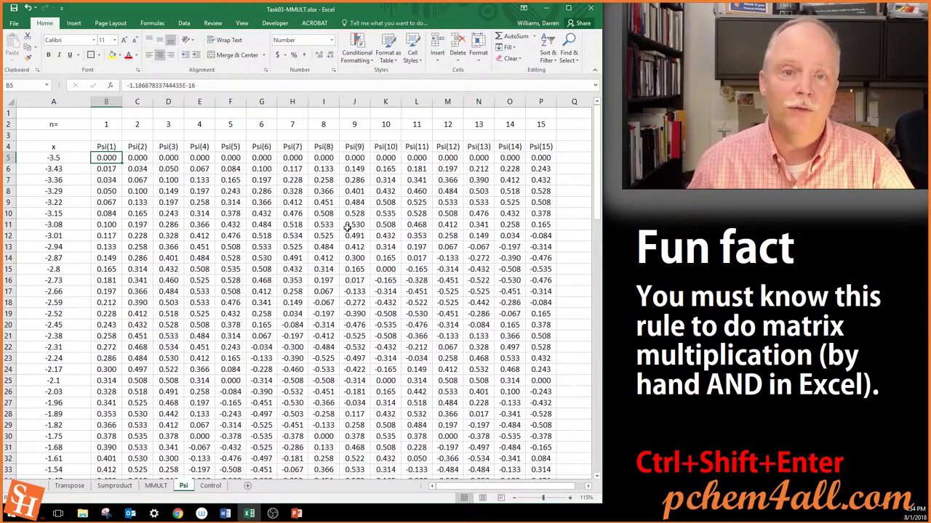
# - Add a new worksheet directly after the Psi sheet and name it <Psi|Psi>
pyautogui.click(248, 490)
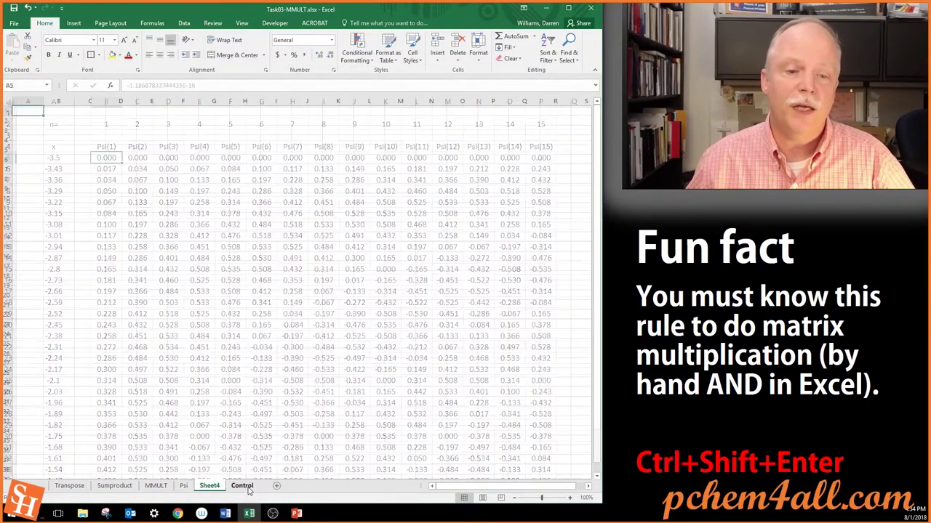
pyautogui.doubleClick(210, 487)
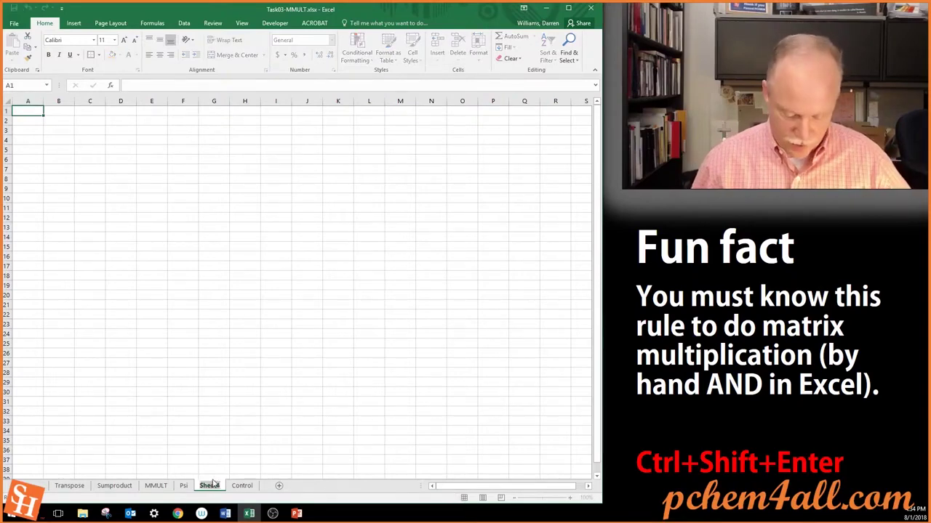
pyautogui.write('A')
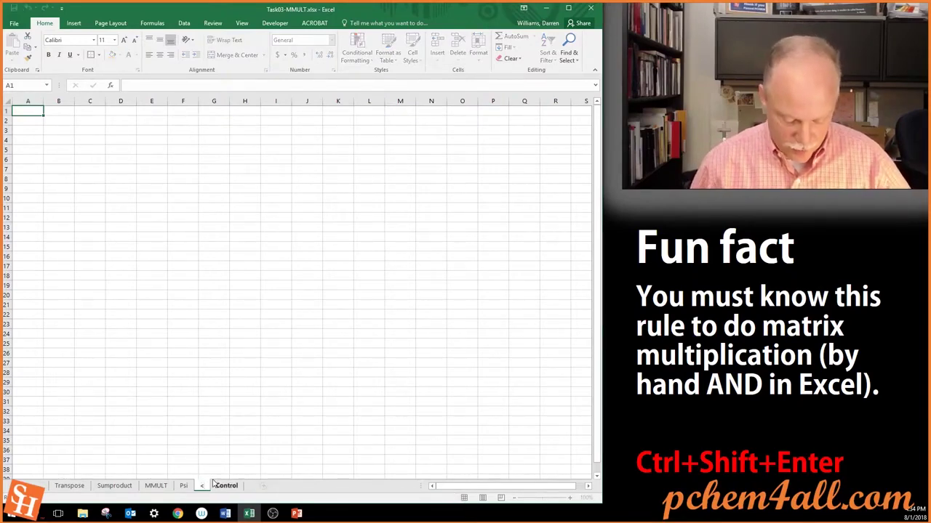
pyautogui.write('Psi')
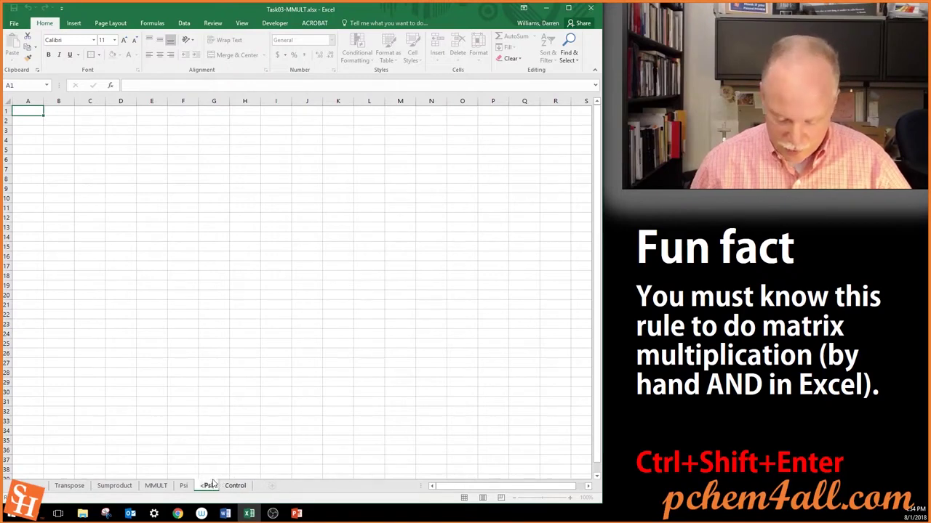
pyautogui.write('>')
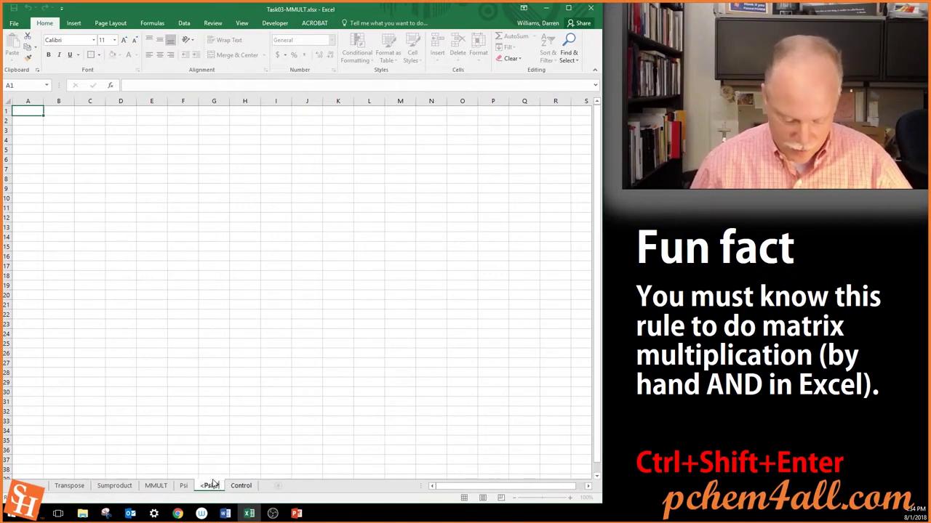
pyautogui.write('Psi>')
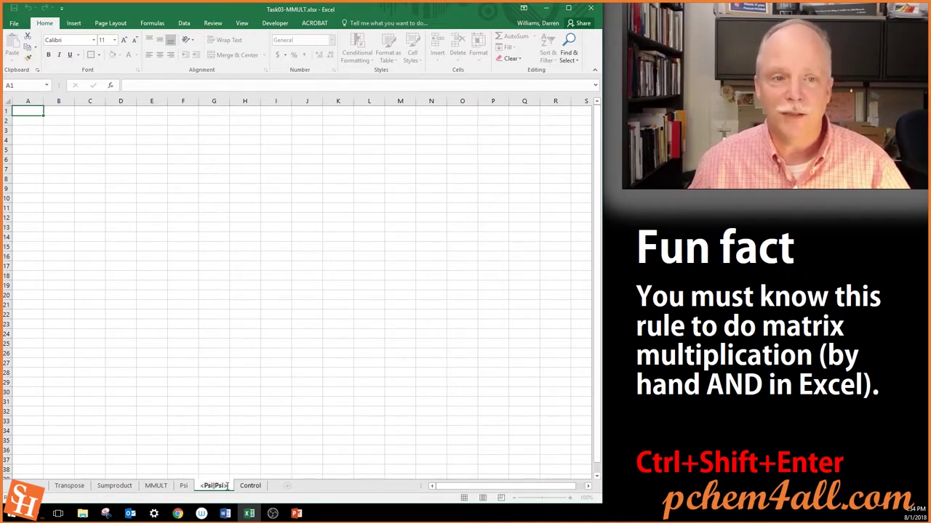
# - Number the rows 1 to 15 in cells A2:A16 by entering 1, 2, 3 and extending the series
pyautogui.click(37, 123)
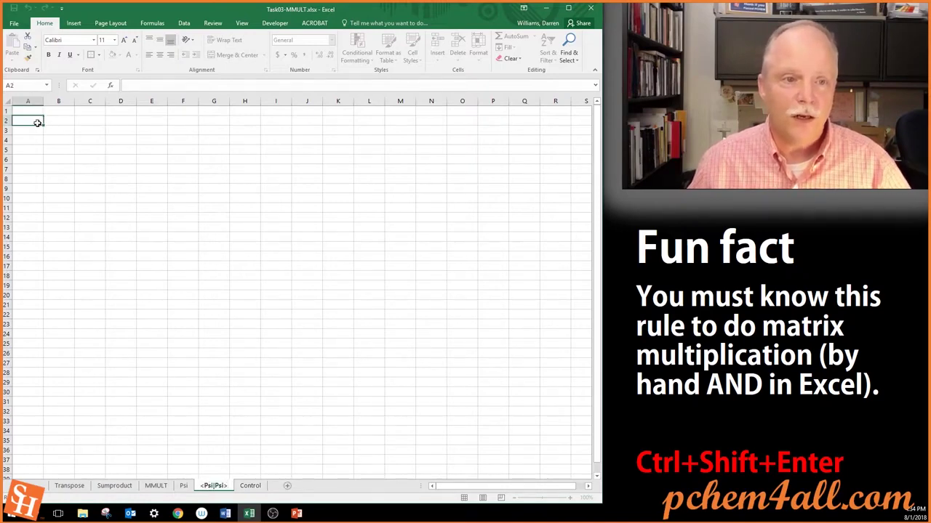
pyautogui.write('1')
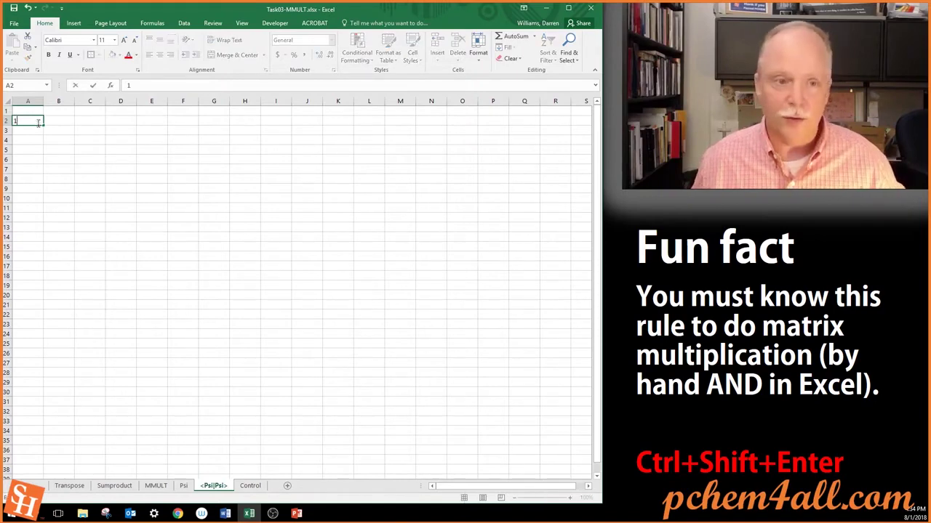
pyautogui.press('Return')
pyautogui.write('2')
pyautogui.press('Return')
pyautogui.write('3')
pyautogui.press('Return')
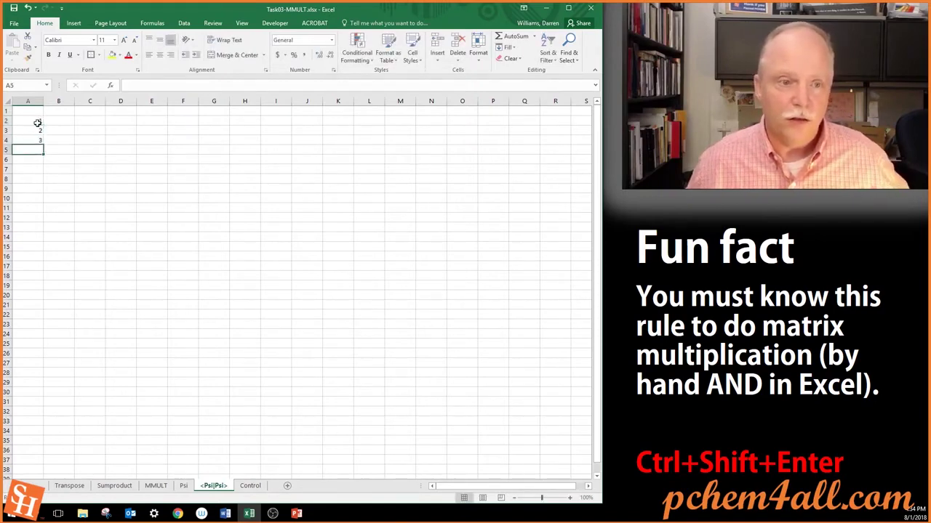
pyautogui.moveTo(37, 122); pyautogui.dragTo(40, 258)
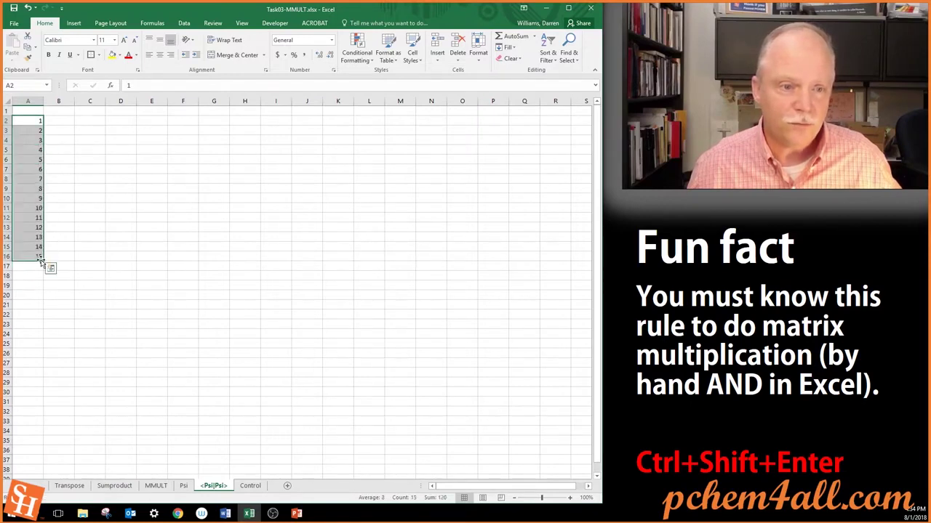
# - Number the columns 1 to 15 in cells B1:P1 by entering 1, 2, 3 and extending the series
pyautogui.click(51, 110)
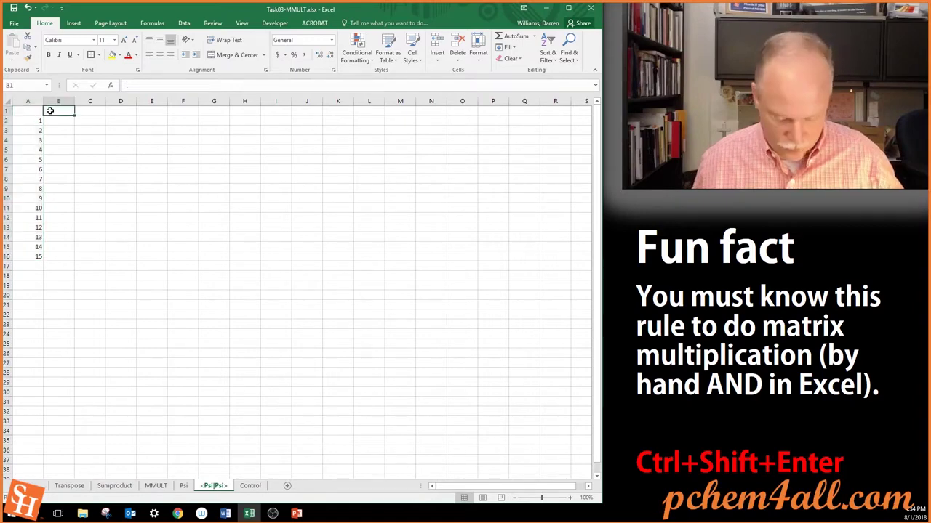
pyautogui.press('Right')
pyautogui.write('1')
pyautogui.press('Right')
pyautogui.write('2')
pyautogui.press('Right')
pyautogui.write('3')
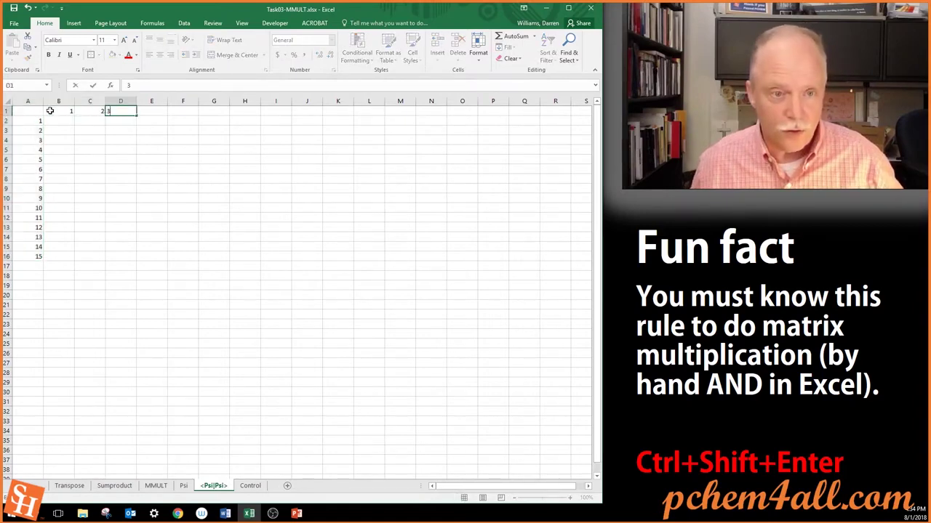
pyautogui.press('Right')
pyautogui.moveTo(50, 110); pyautogui.dragTo(501, 117)
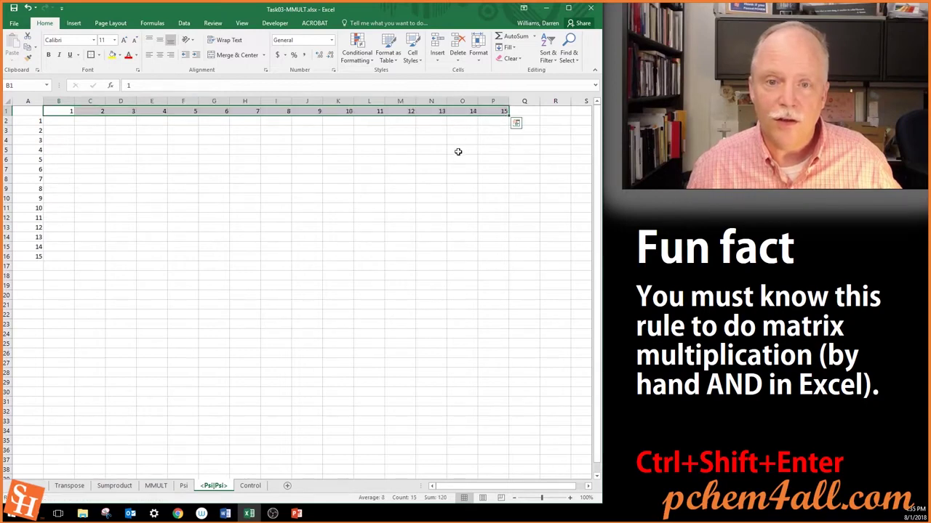
# - Begin an MMULT formula across B2:P16 with TRANSPOSE(Psi!B5:P105) as its first array
pyautogui.click(58, 121)
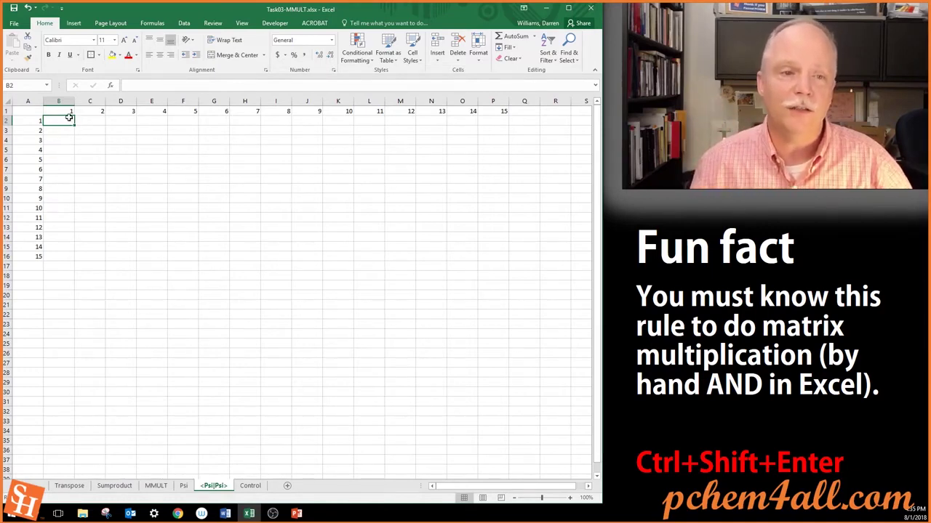
pyautogui.moveTo(59, 122); pyautogui.dragTo(496, 260)
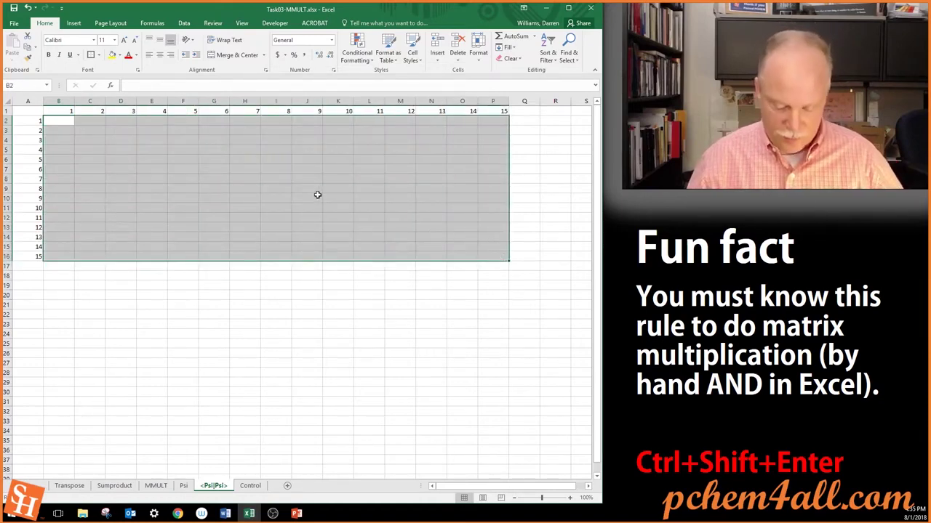
pyautogui.write('=mmu')
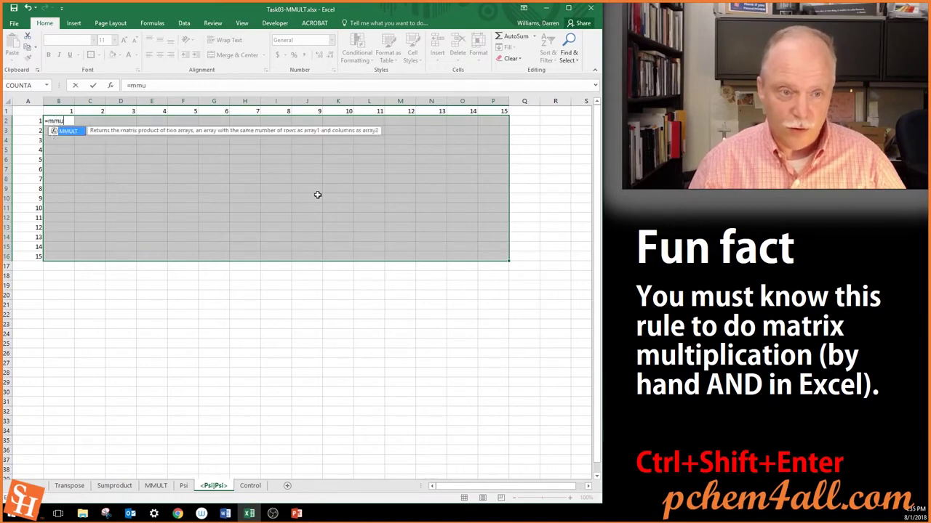
pyautogui.write('lt(')
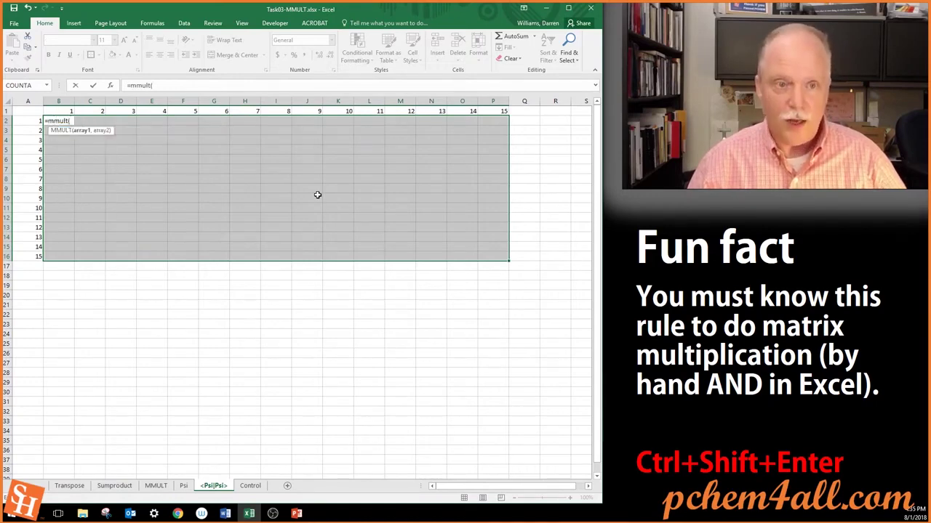
pyautogui.write('trans')
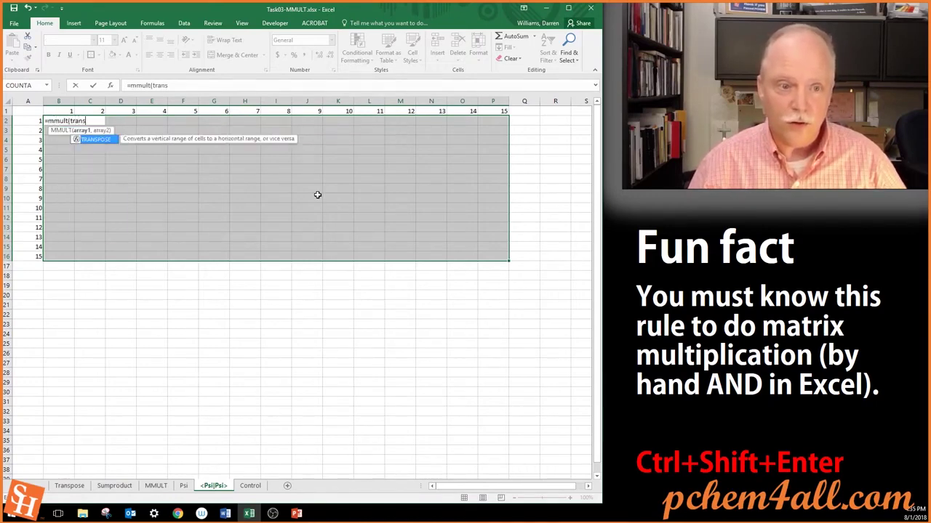
pyautogui.write('pose(')
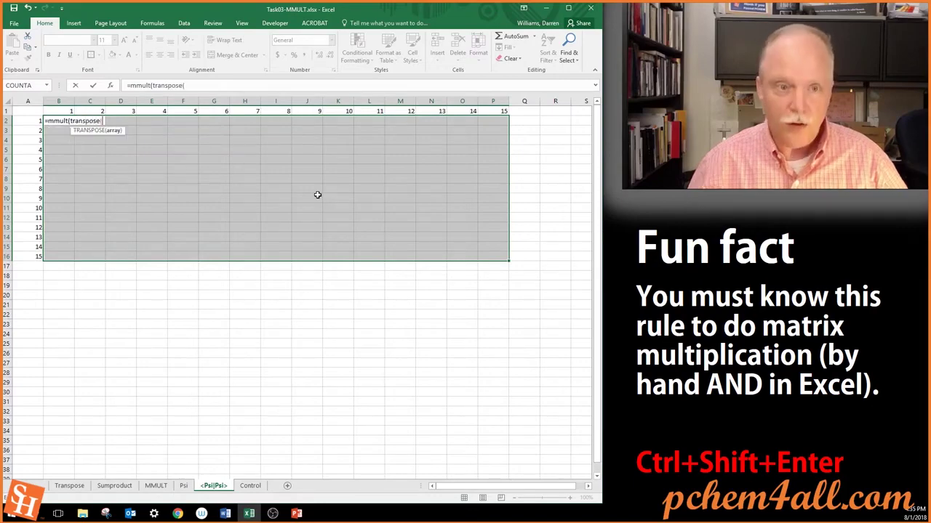
pyautogui.click(183, 485)
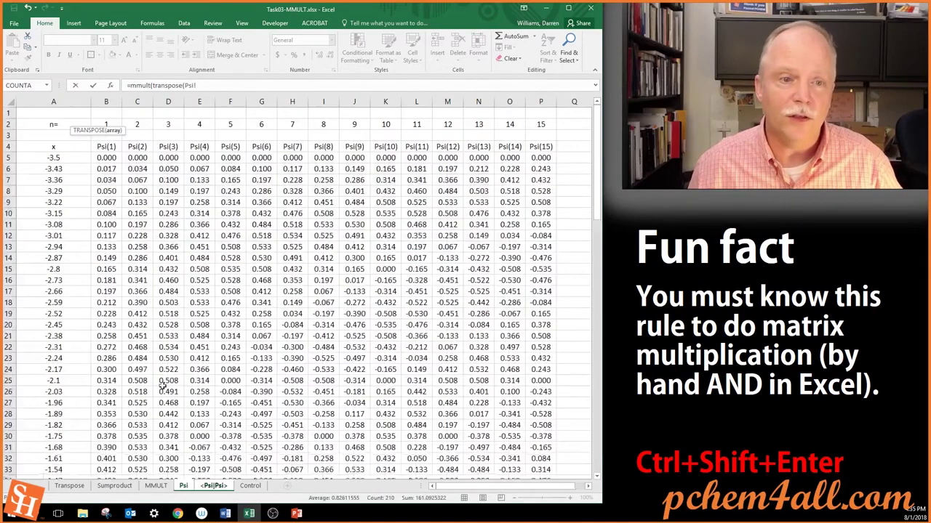
pyautogui.click(107, 157)
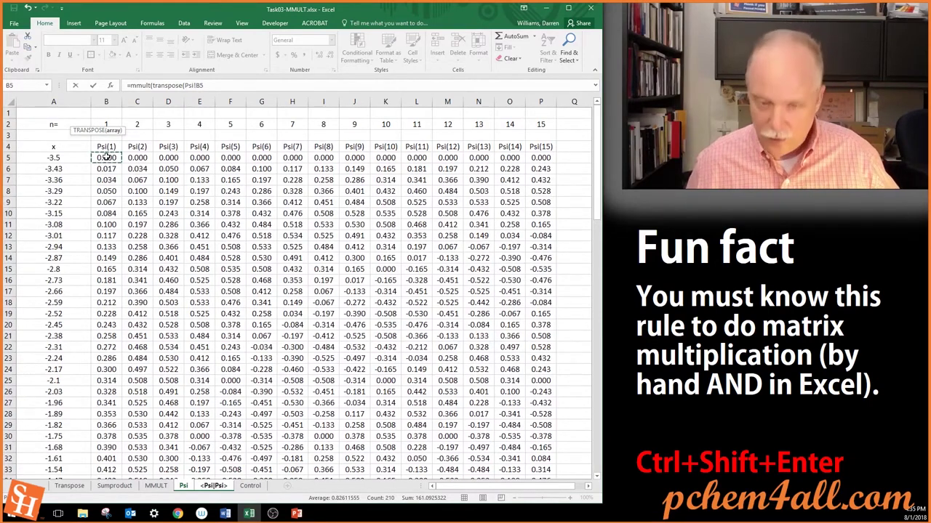
pyautogui.hotkey('ctrl', 'shift', 'Right')
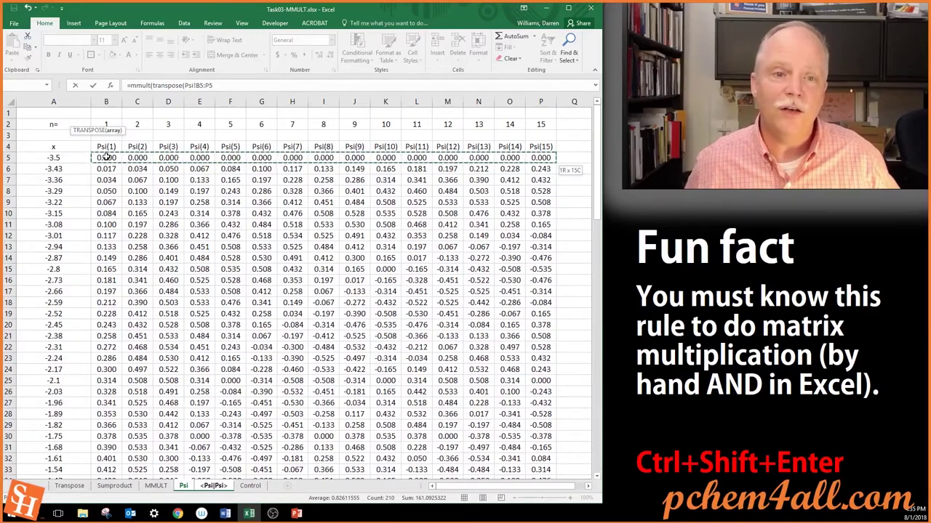
pyautogui.hotkey('ctrl', 'shift', 'Down')
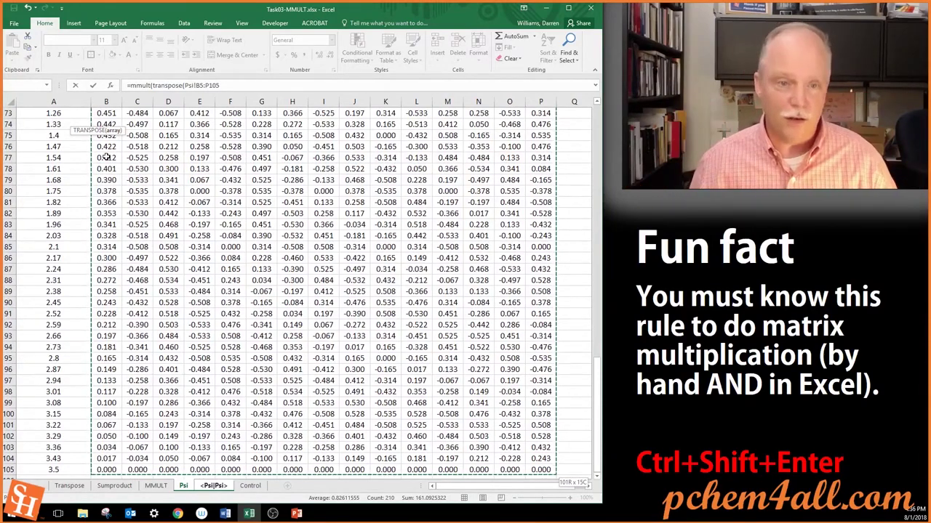
pyautogui.write(')')
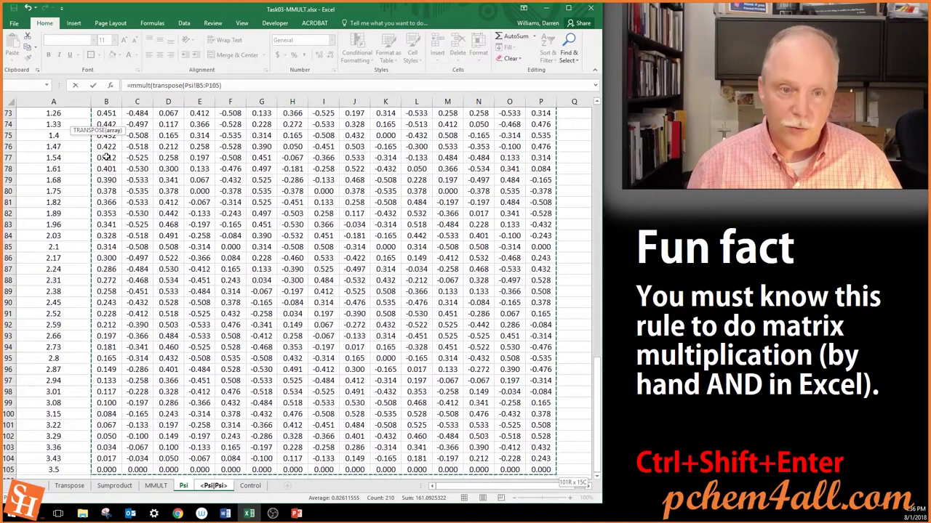
pyautogui.write(',')
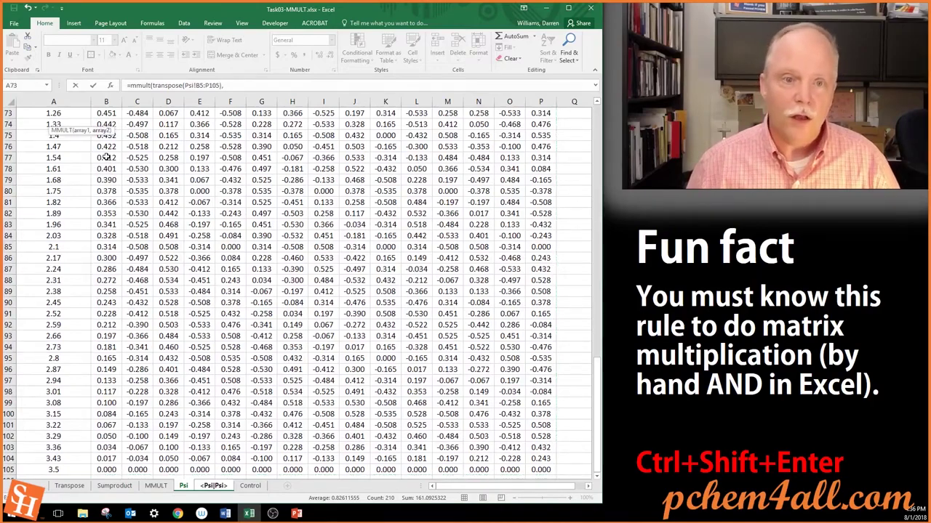
# - Complete the MMULT array formula with Psi!B5:P105 as its second array and format the resulting matrix as Number
pyautogui.scroll(20, 106, 157)
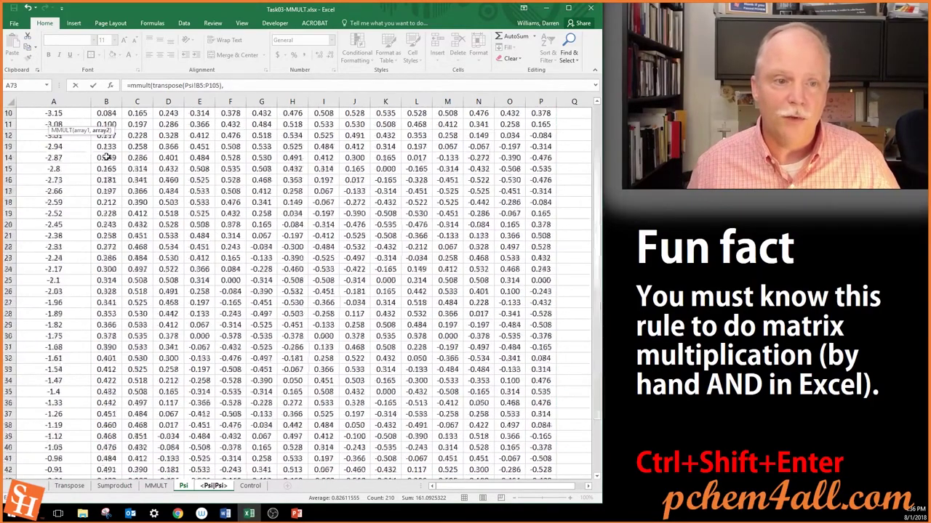
pyautogui.click(106, 157)
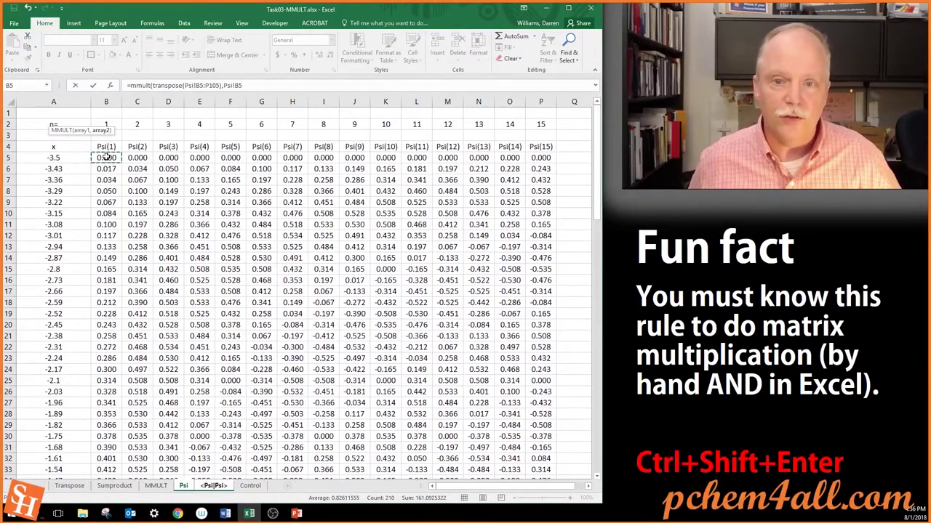
pyautogui.hotkey('ctrl', 'shift', 'Right')
pyautogui.hotkey('ctrl', 'shift', 'Down')
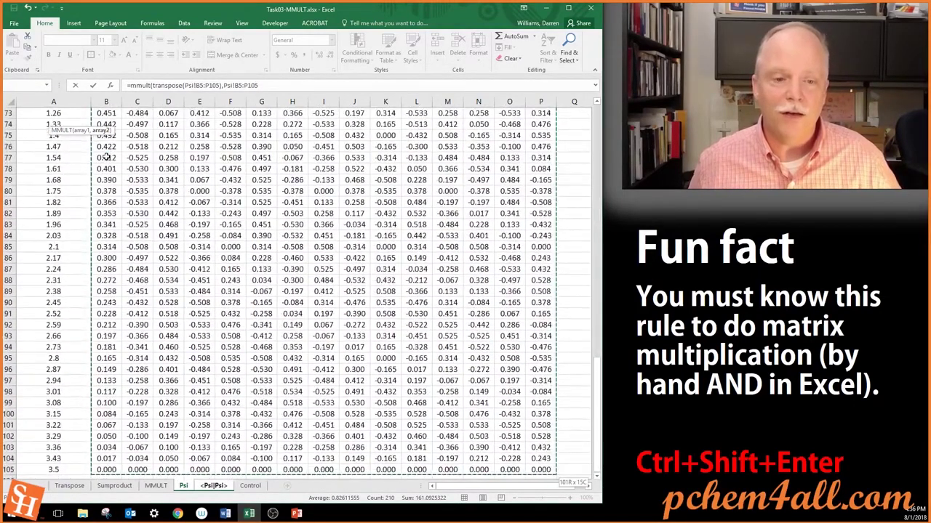
pyautogui.write(')')
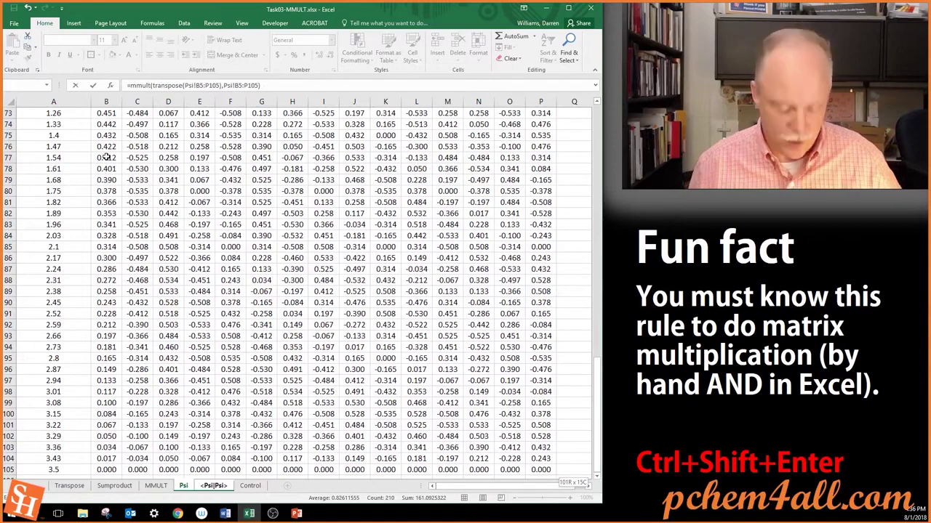
pyautogui.hotkey('ctrl', 'shift', 'Return')
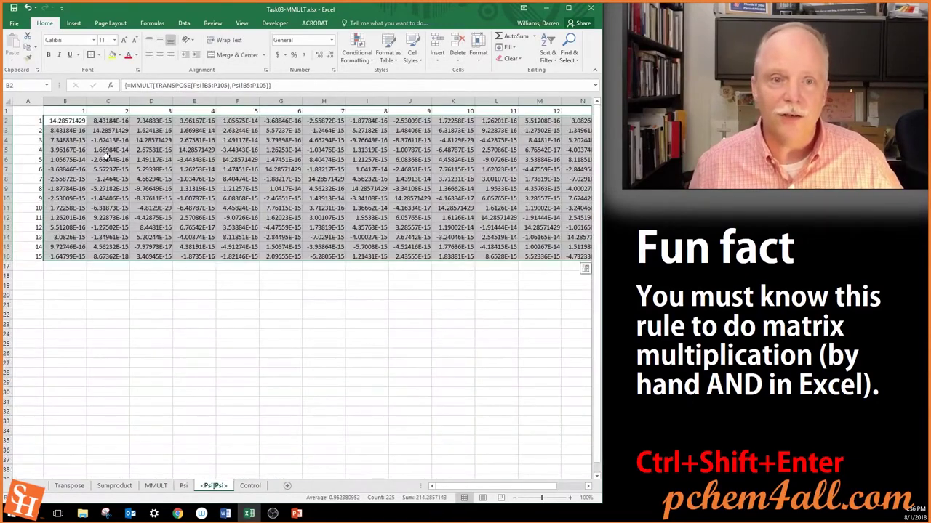
pyautogui.click(332, 40)
pyautogui.click(309, 77)
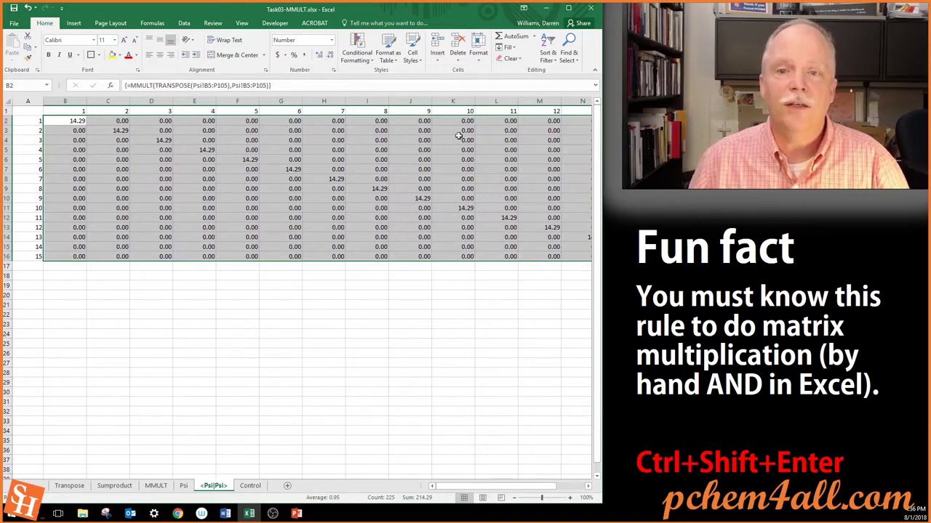
# - Narrow all columns of the <Psi|Psi> sheet equally so that the whole 15 by 15 matrix fits in view
pyautogui.click(7, 102)
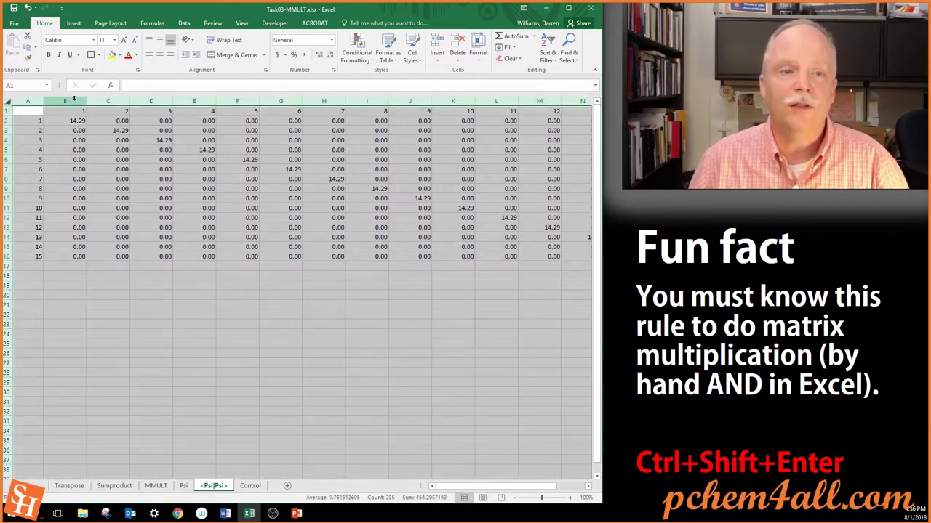
pyautogui.moveTo(88, 103); pyautogui.dragTo(66, 103)
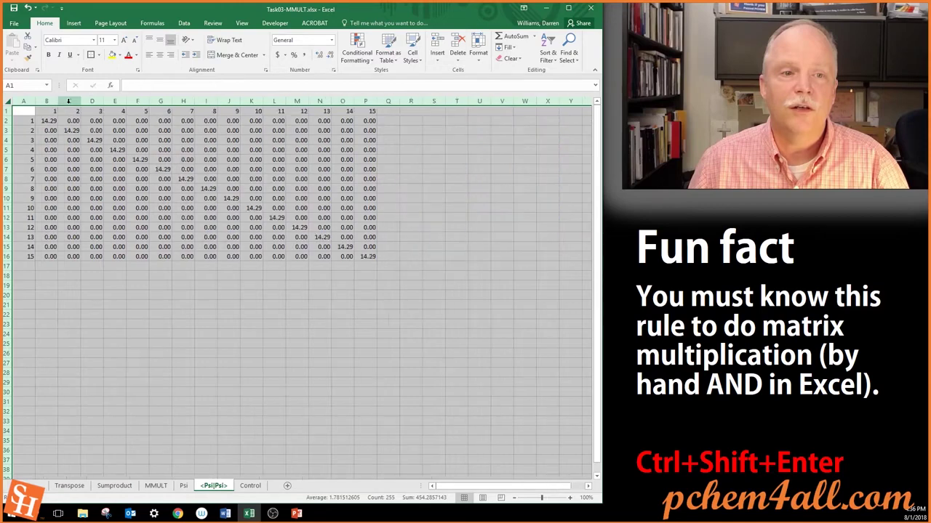
pyautogui.click(152, 167)
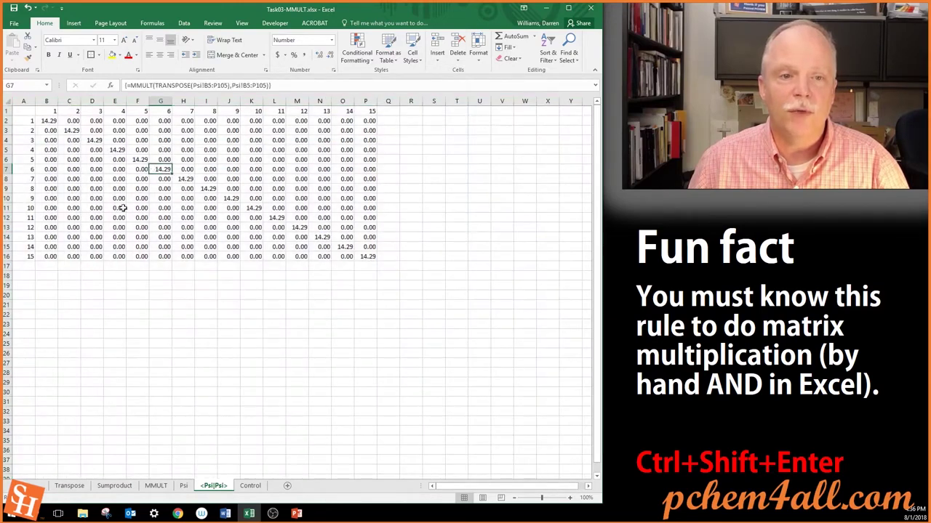
# - Multiply the MMULT array formula in B2:P16 by the dx constant, using the absolute reference Control!$D$4
pyautogui.click(49, 120)
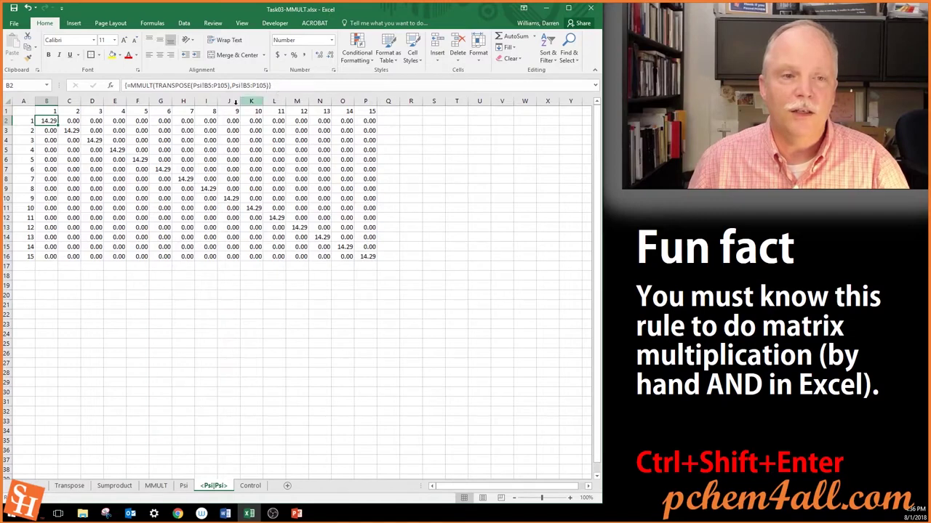
pyautogui.moveTo(371, 256); pyautogui.dragTo(371, 257)
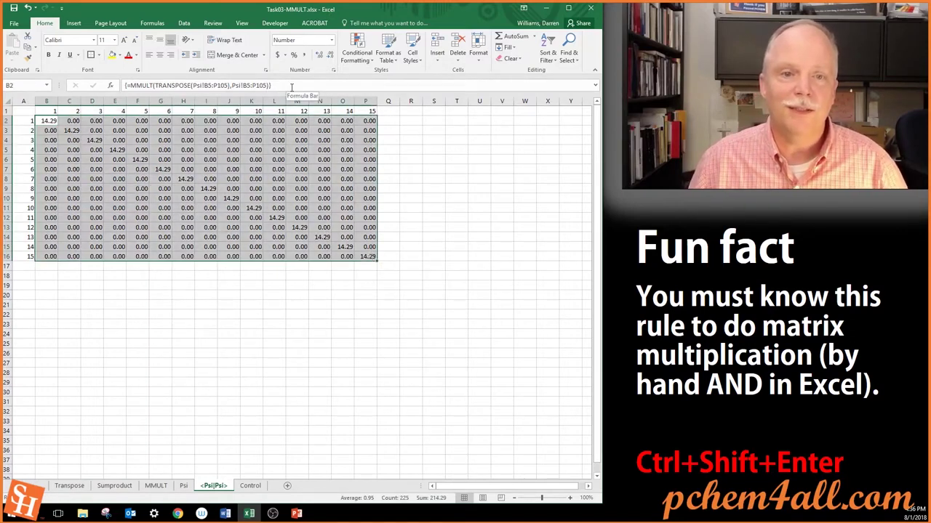
pyautogui.click(292, 86)
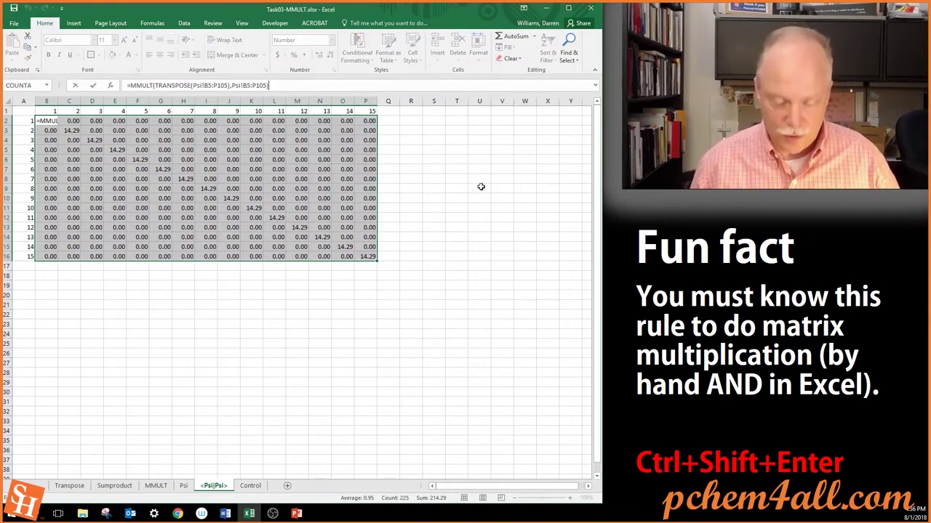
pyautogui.write('*')
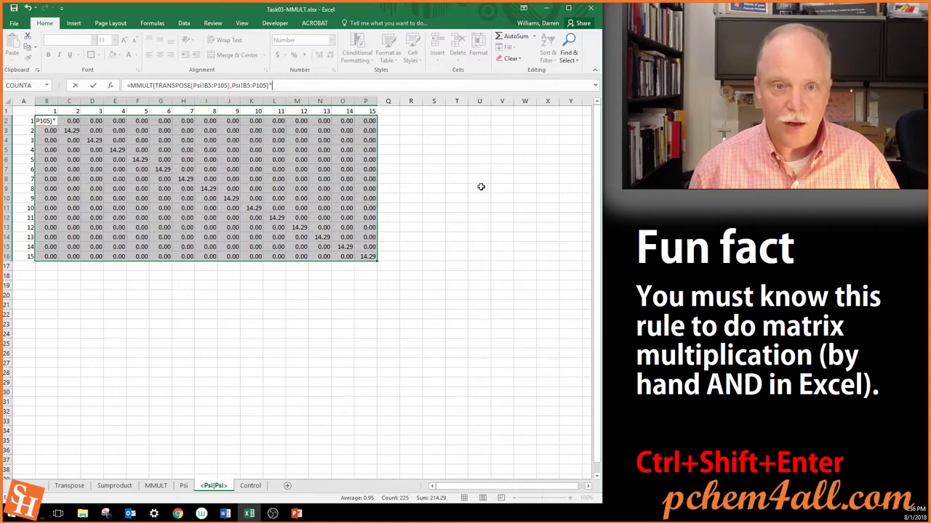
pyautogui.click(247, 486)
pyautogui.click(385, 215)
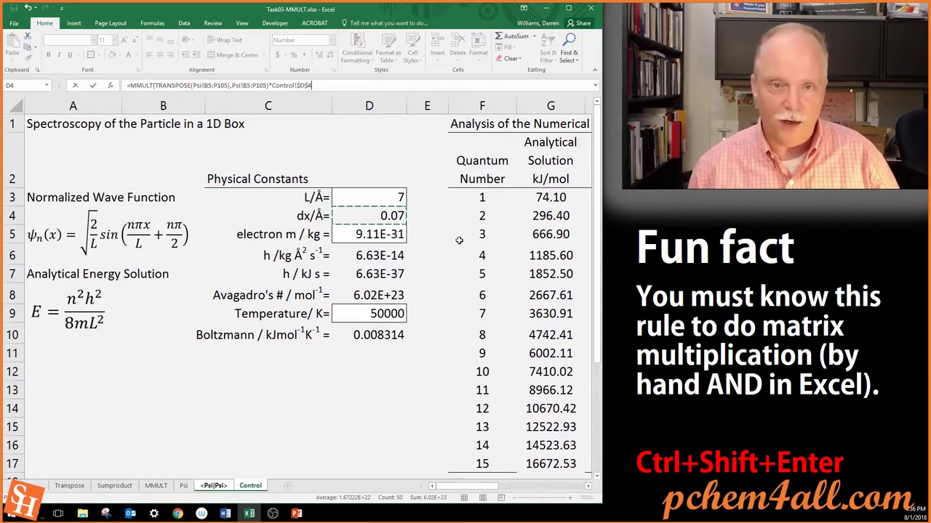
pyautogui.press('F4')
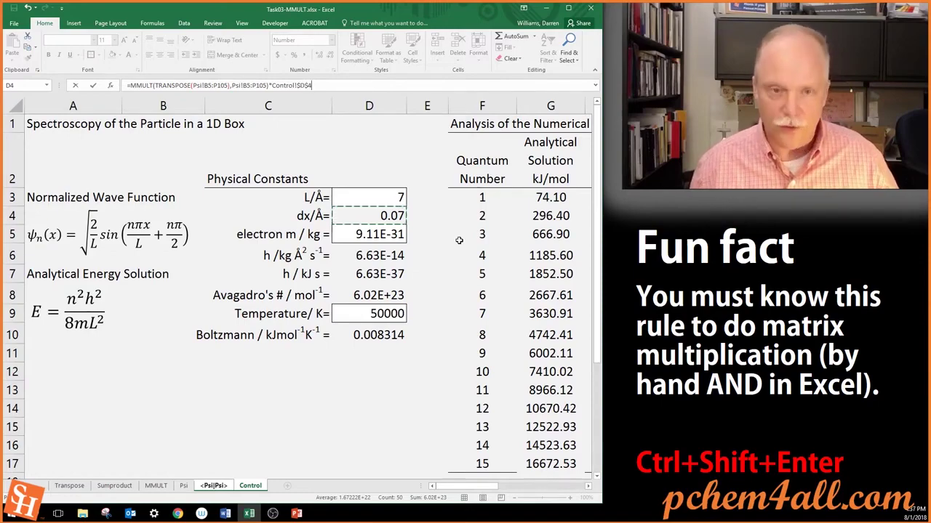
pyautogui.hotkey('ctrl', 'shift', 'Return')
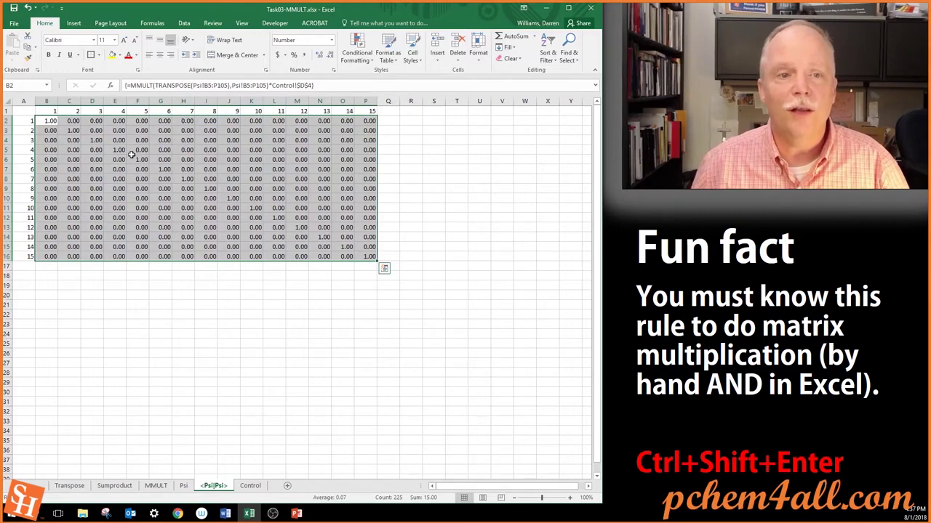
# - Inspect the matrix's first diagonal element and its row label, and switch to the PowerPoint slide on the matrix multiplication rule
pyautogui.click(28, 122)
pyautogui.click(47, 121)
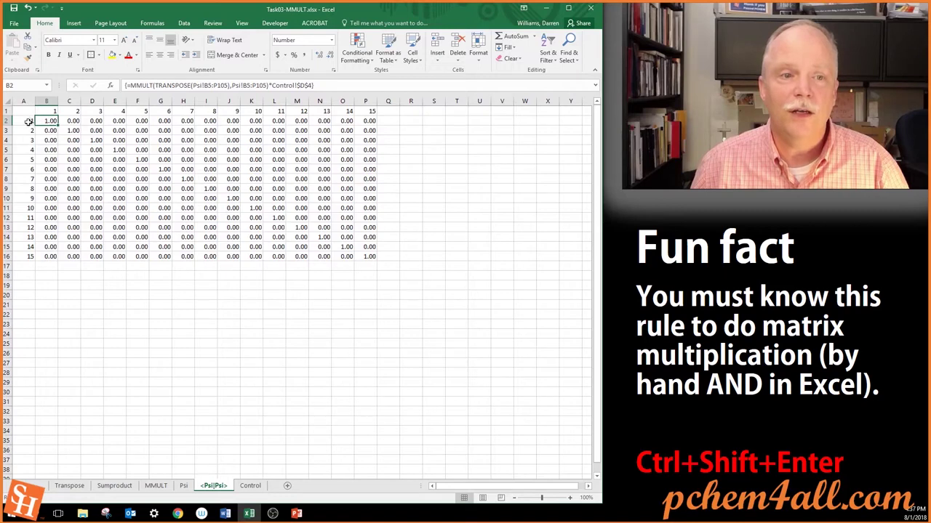
pyautogui.click(29, 121)
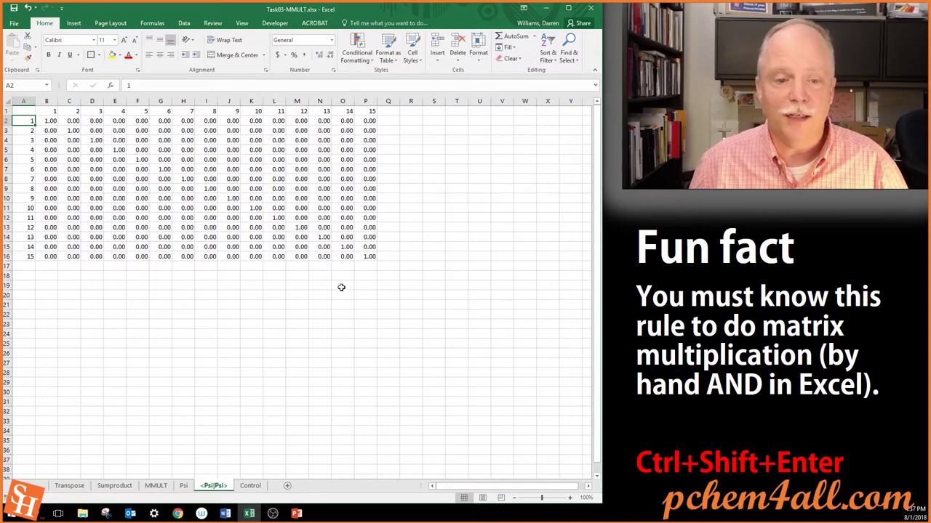
pyautogui.hotkey('alt', 'Tab')
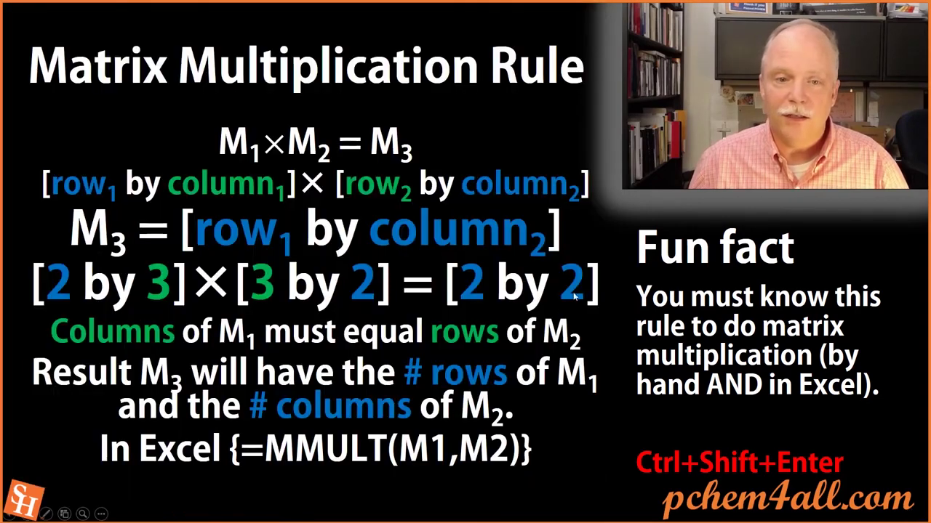